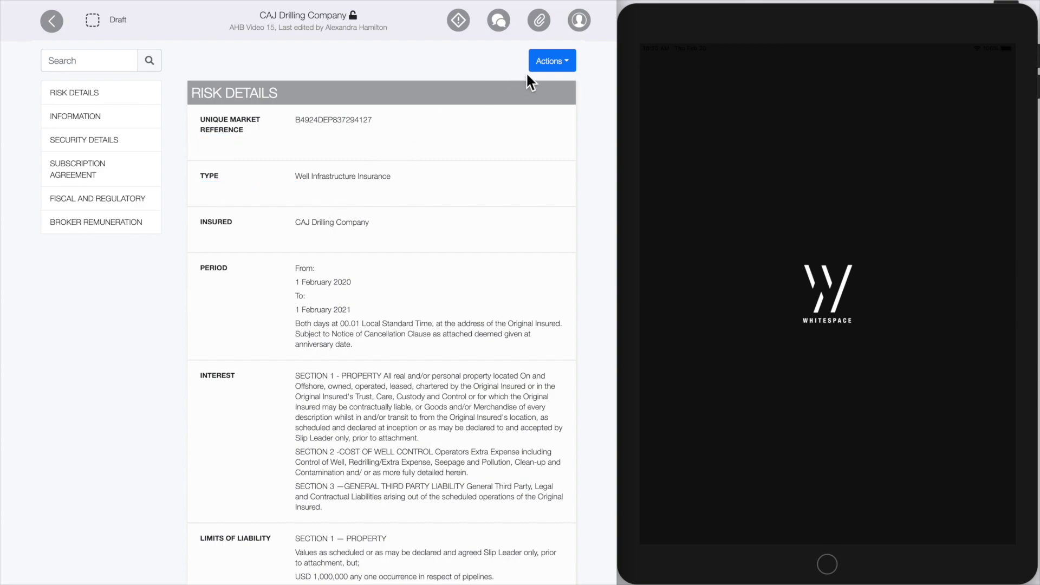
Start Show for Quote and choose I.G.C. Underwriting's Energy team as recipients
left_click(560, 70)
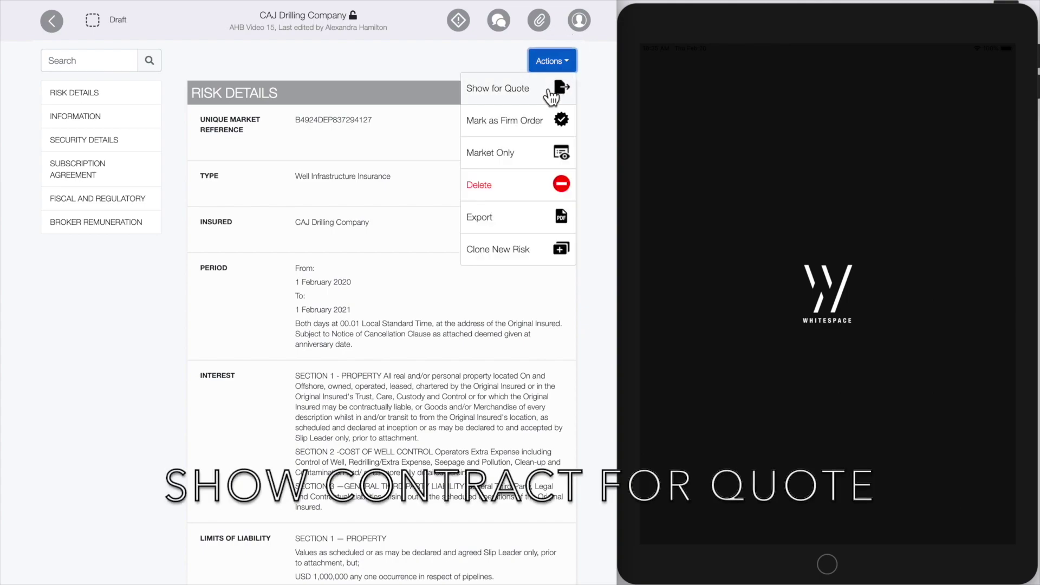
left_click(549, 91)
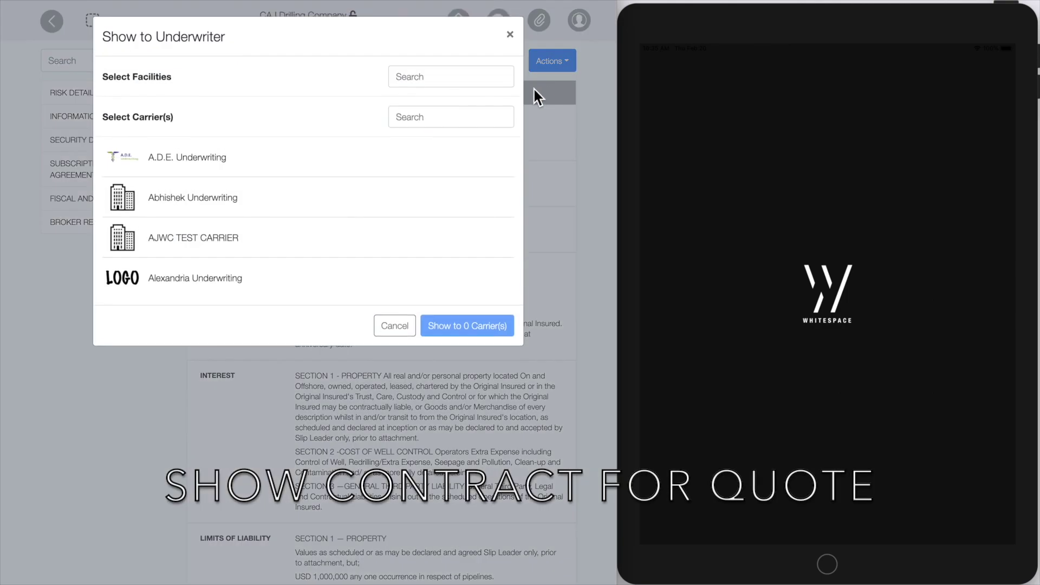
scroll(337, 167, "down", 2)
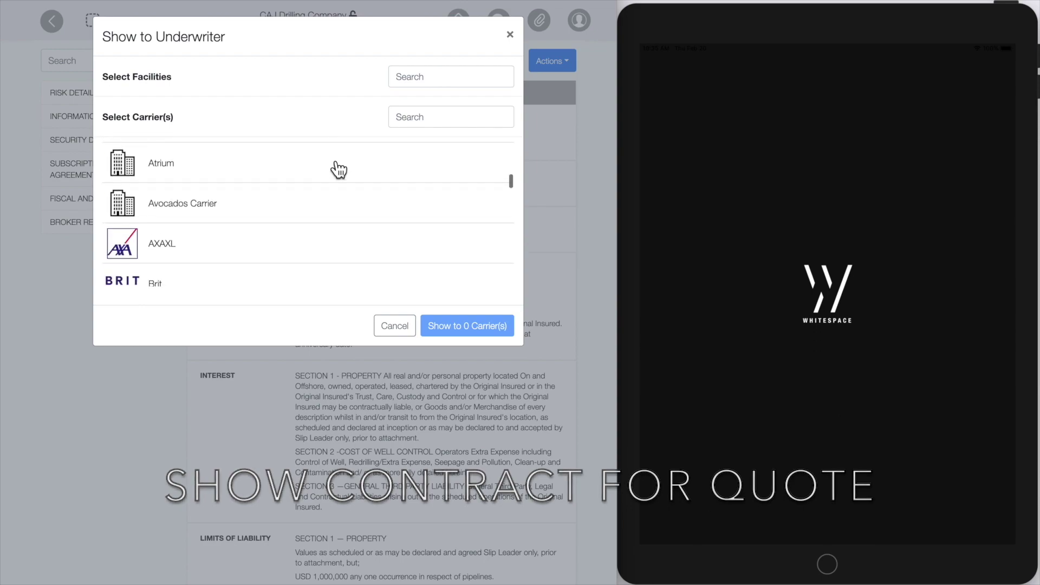
scroll(338, 169, "down", 5)
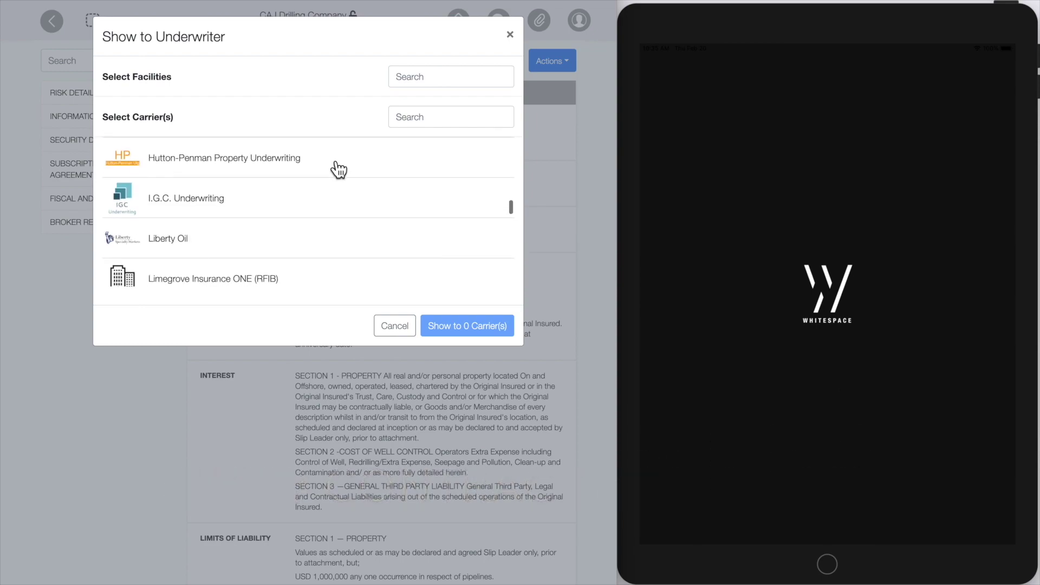
left_click(281, 199)
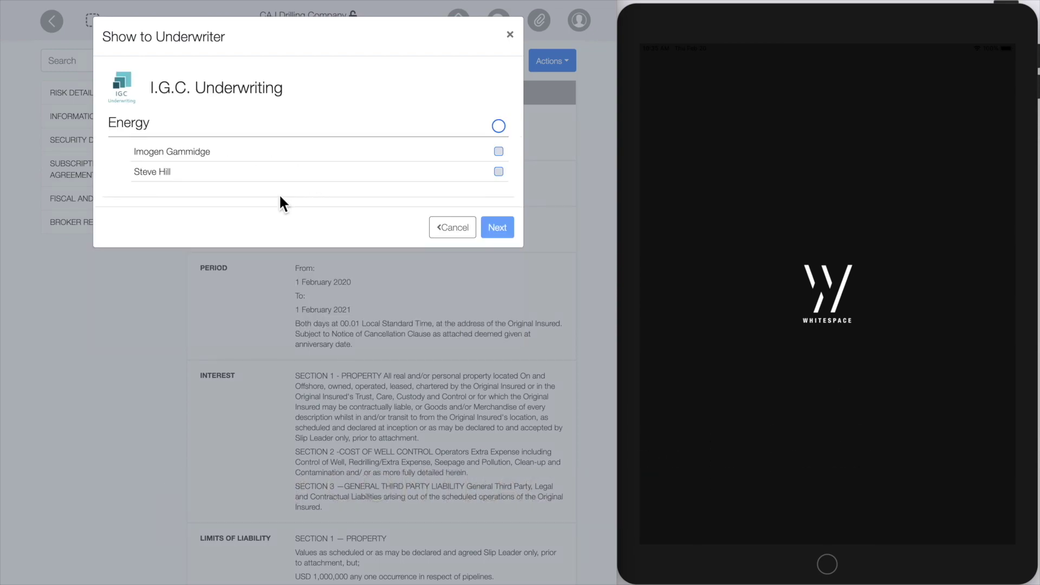
left_click(499, 127)
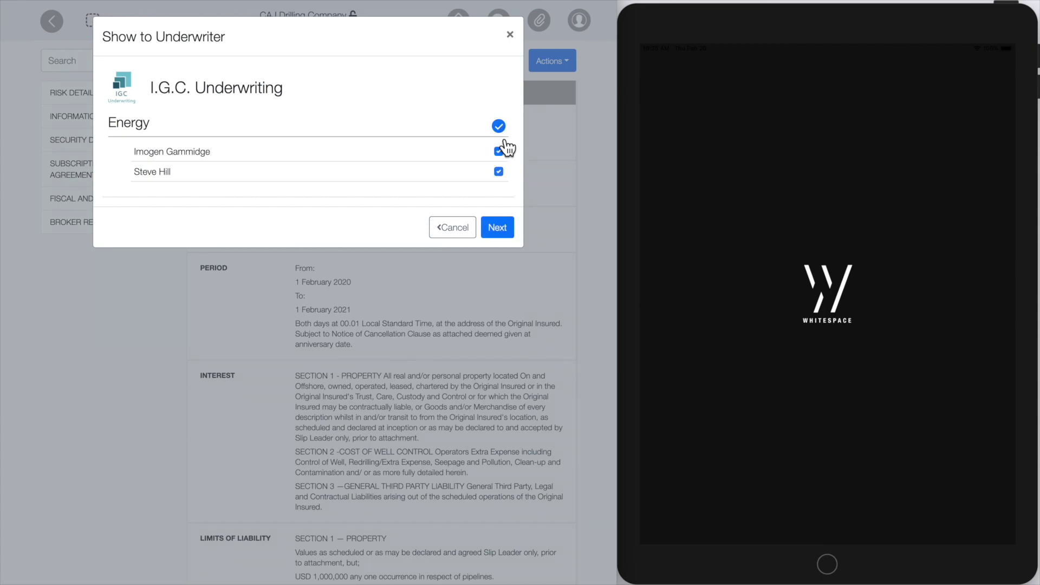
Add I.G.C. Underwriting as the carrier and show the contract to 1 carrier
left_click(497, 228)
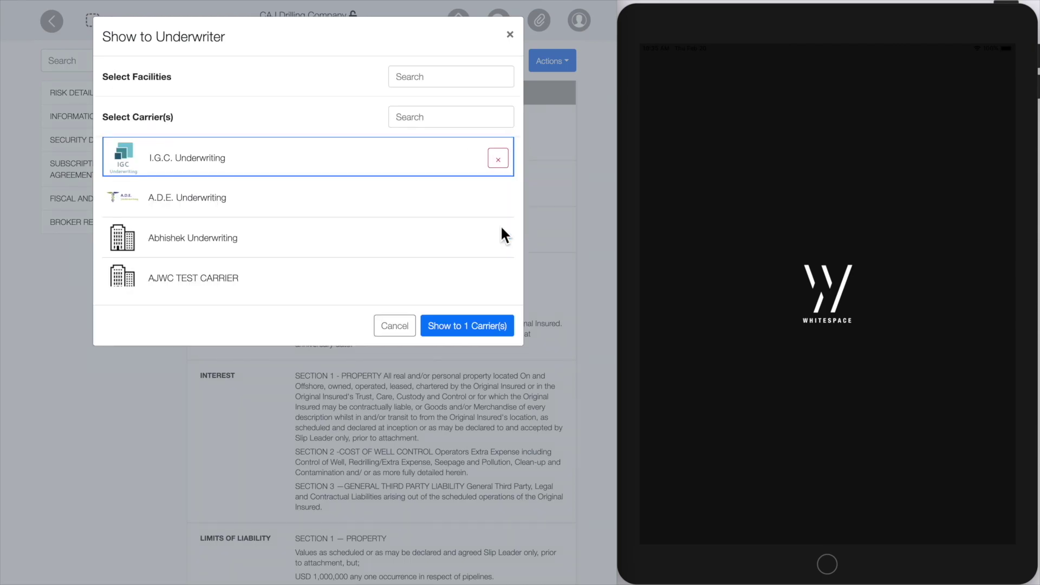
left_click(475, 332)
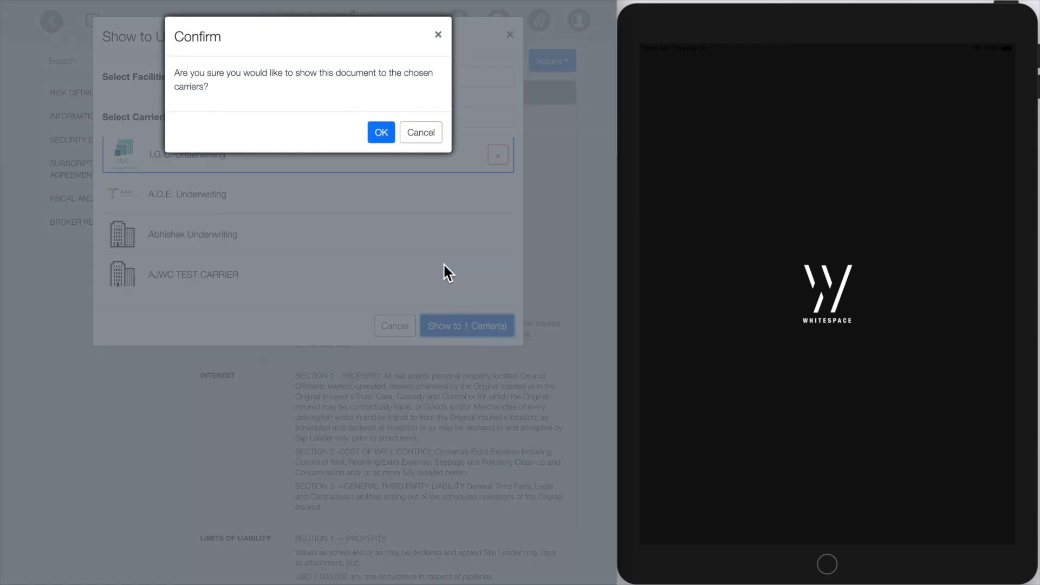
left_click(383, 140)
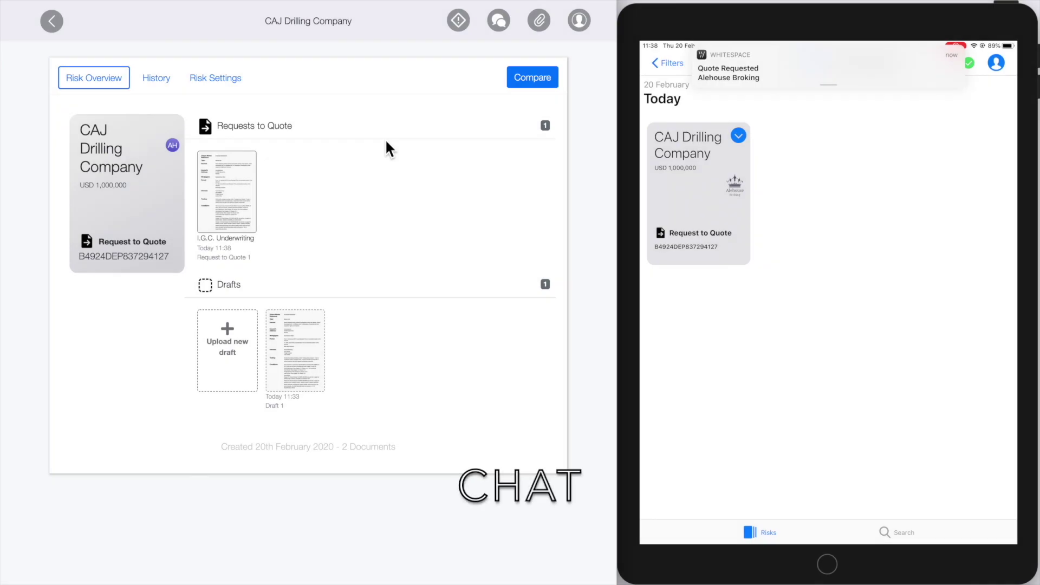
Send IGC Energy a chat comment that they might be interested, response wanted by COB today
left_click(500, 29)
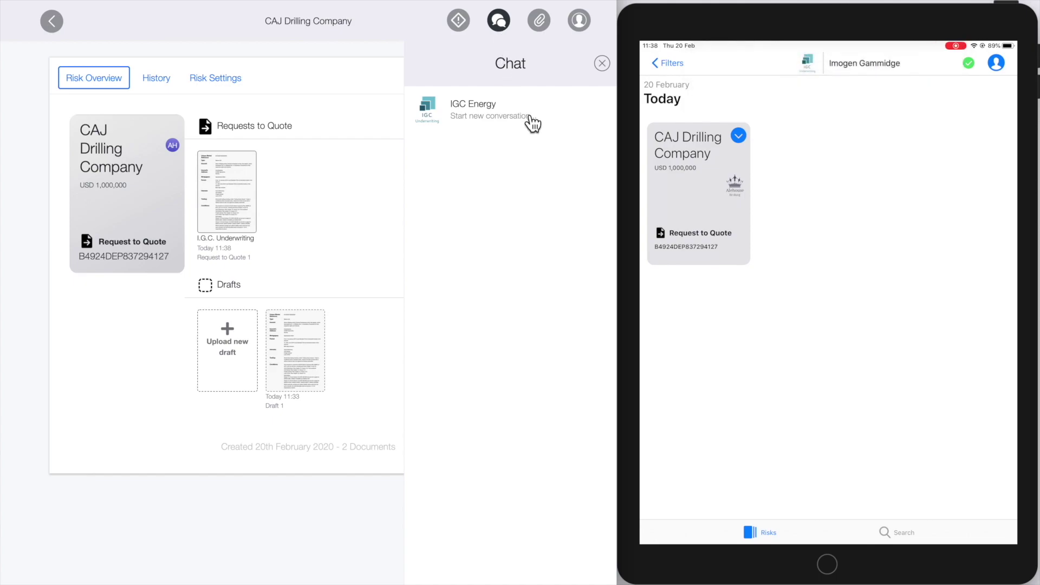
left_click(526, 117)
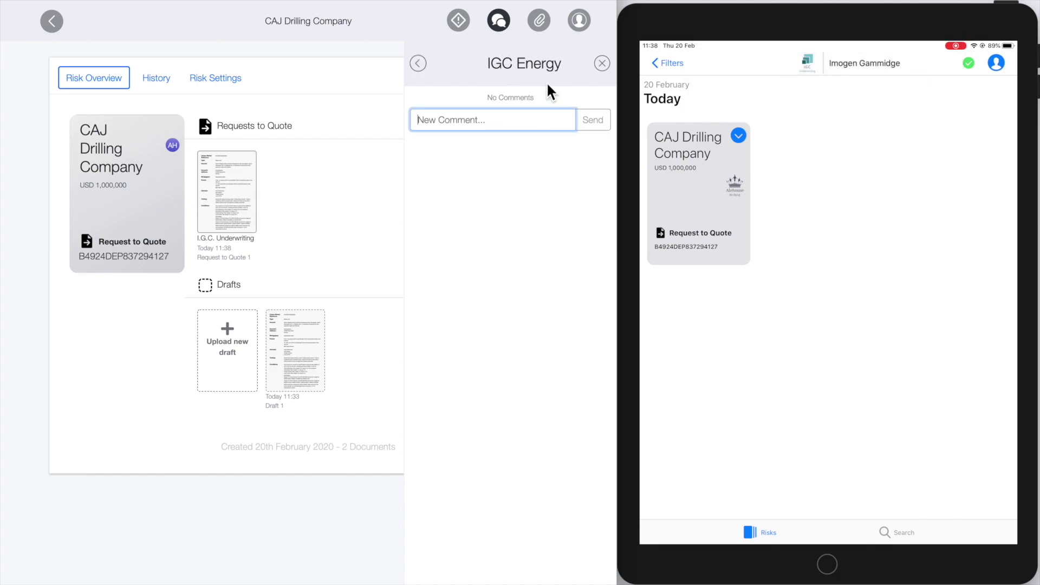
type("Thought you would be interested")
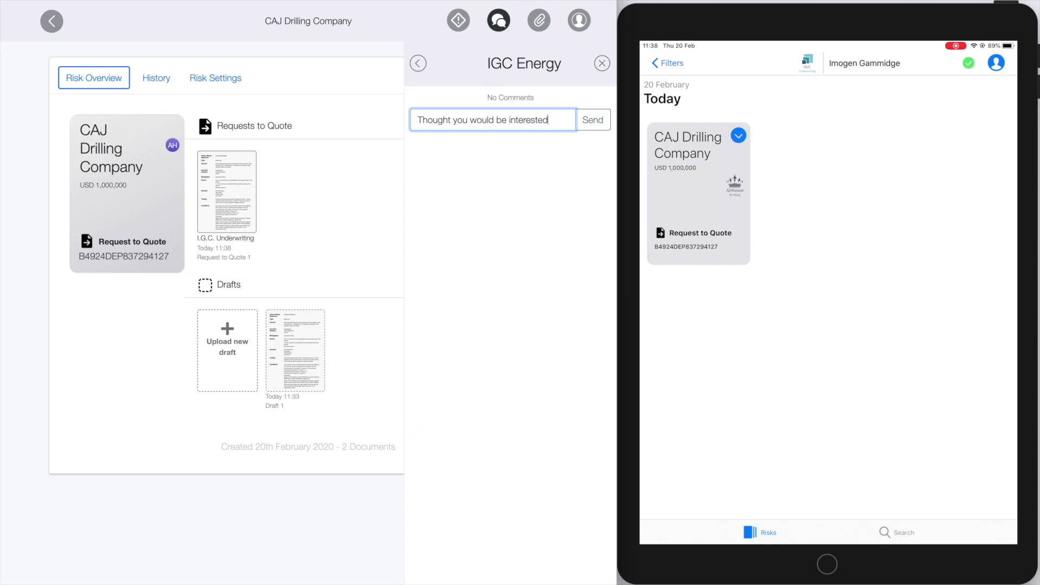
type(" in this, looking for a response by")
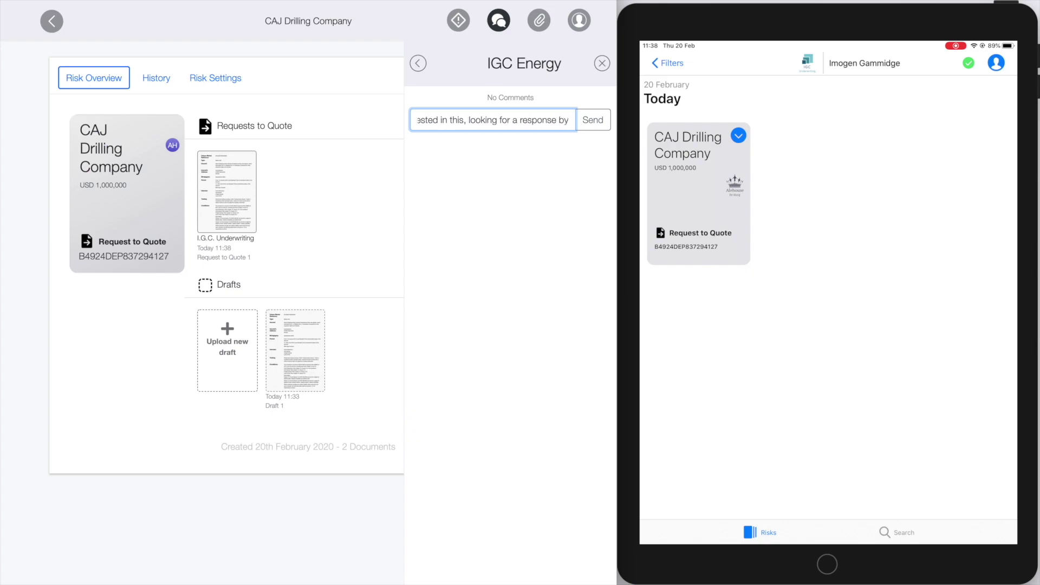
type(" COB today.")
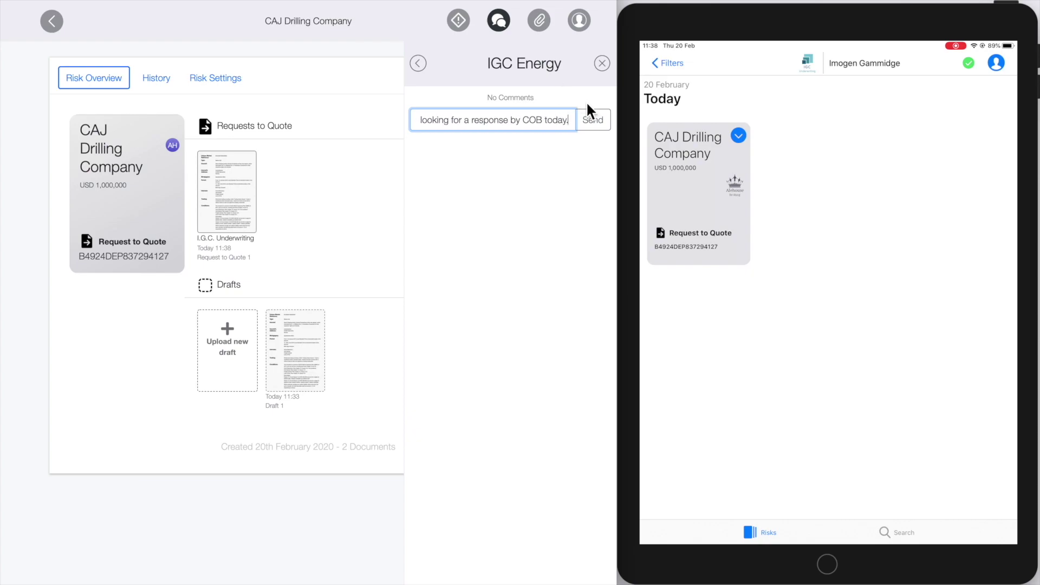
left_click(597, 130)
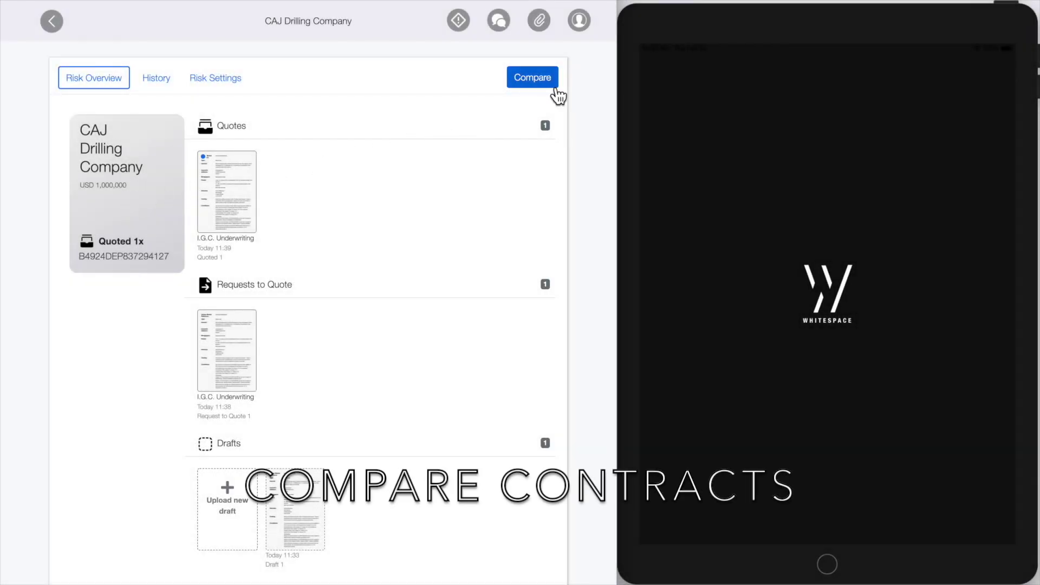
Compare Quoted 1 with Request to Quote 1, showing only differences: USD 55,000 versus USD 50,000 premium
left_click(531, 78)
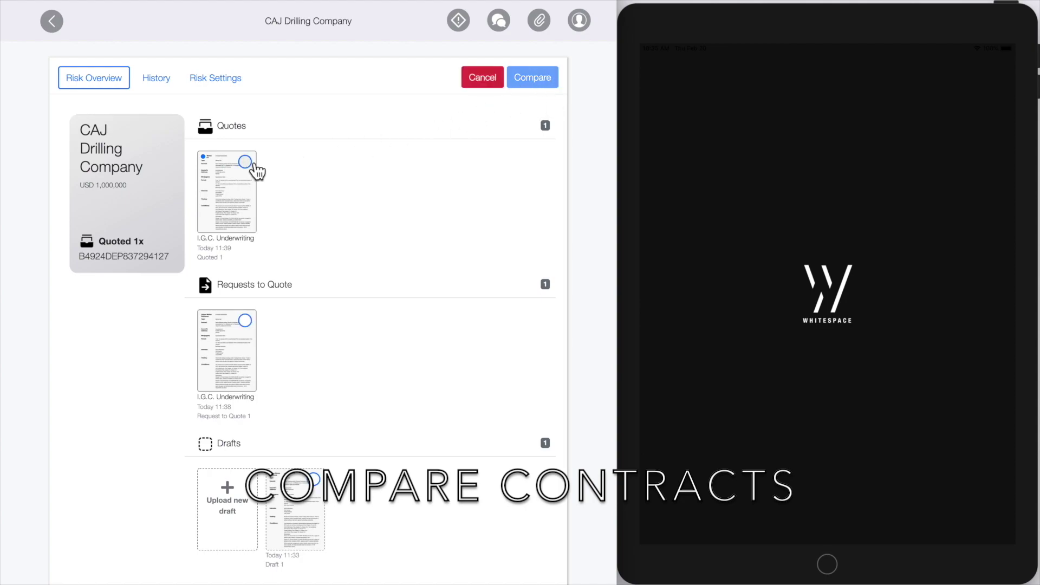
left_click(254, 168)
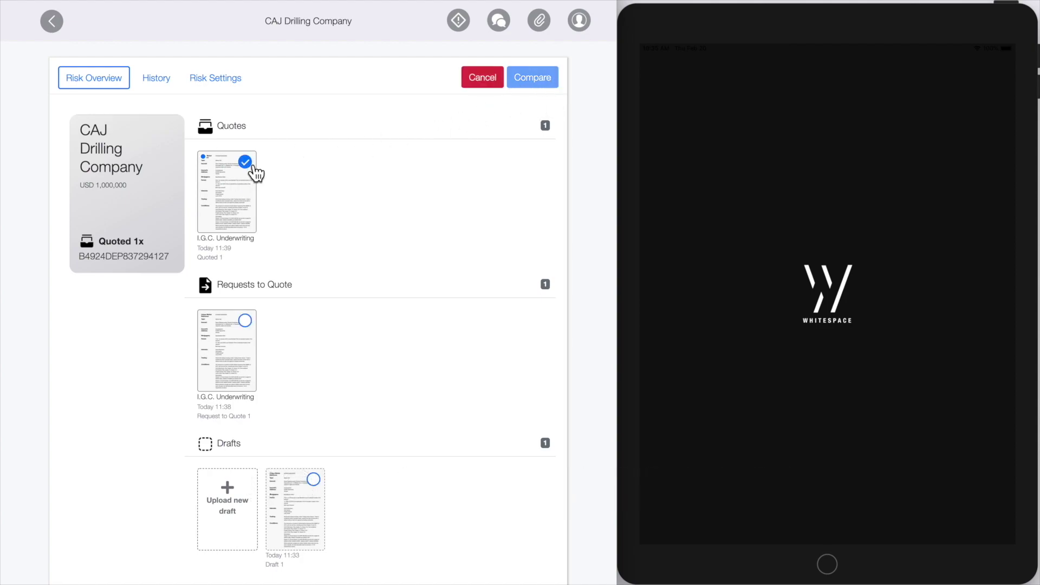
left_click(250, 329)
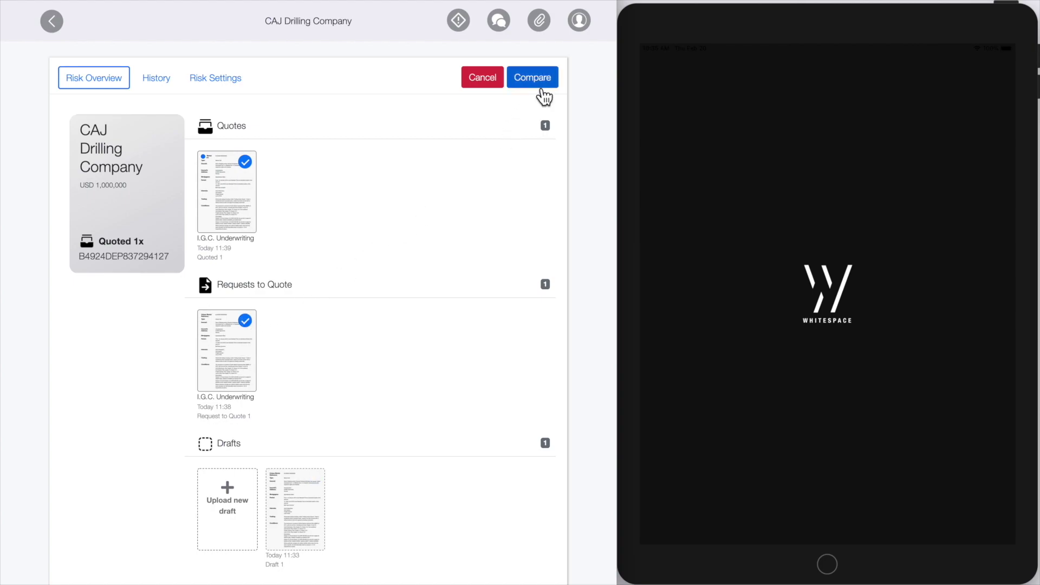
left_click(532, 79)
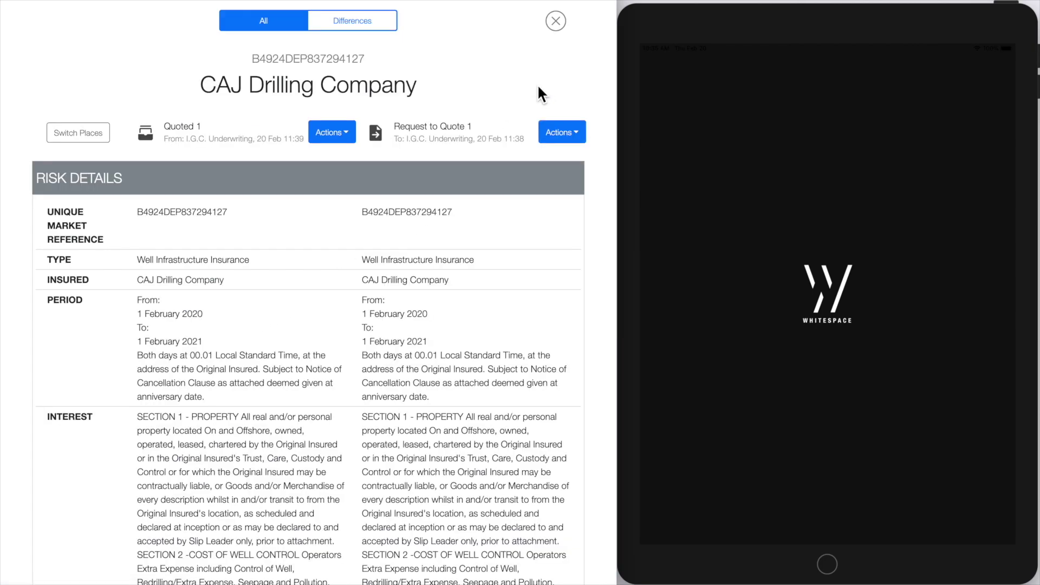
left_click(396, 39)
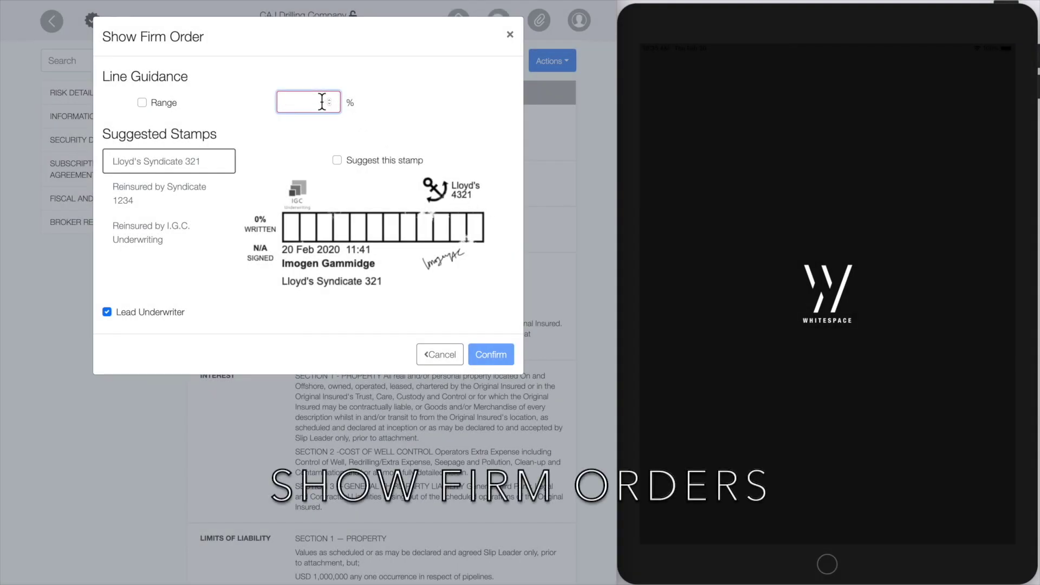
type("50")
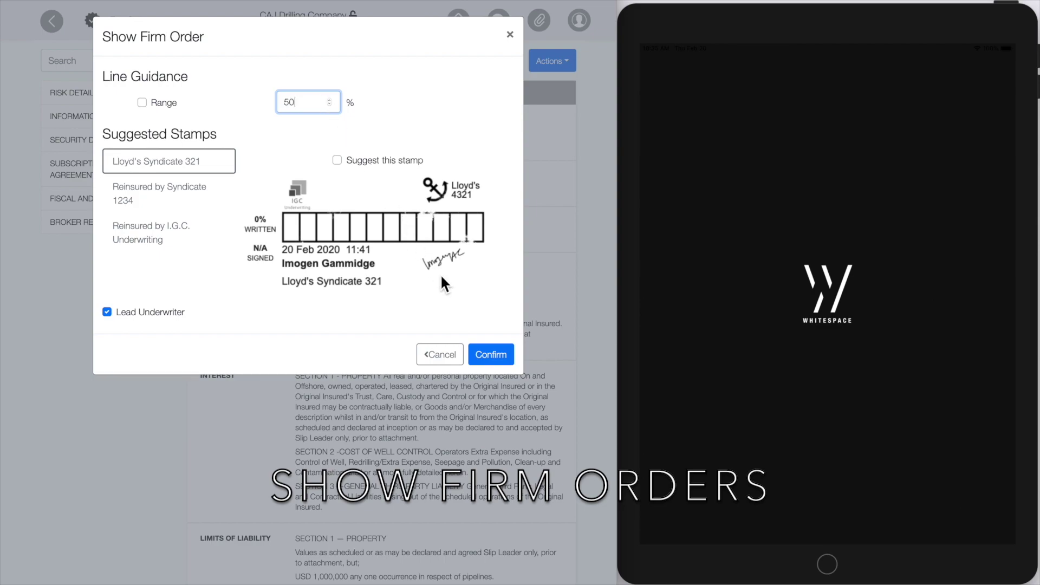
Confirm 50% line guidance and show the firm order to the three carriers, proceeding past the warning
left_click(493, 358)
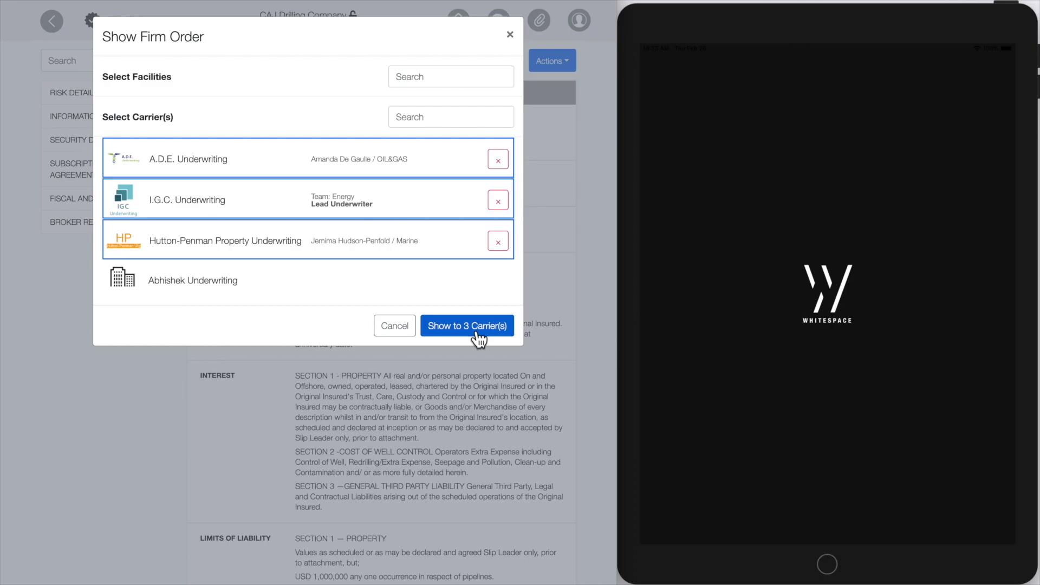
left_click(476, 333)
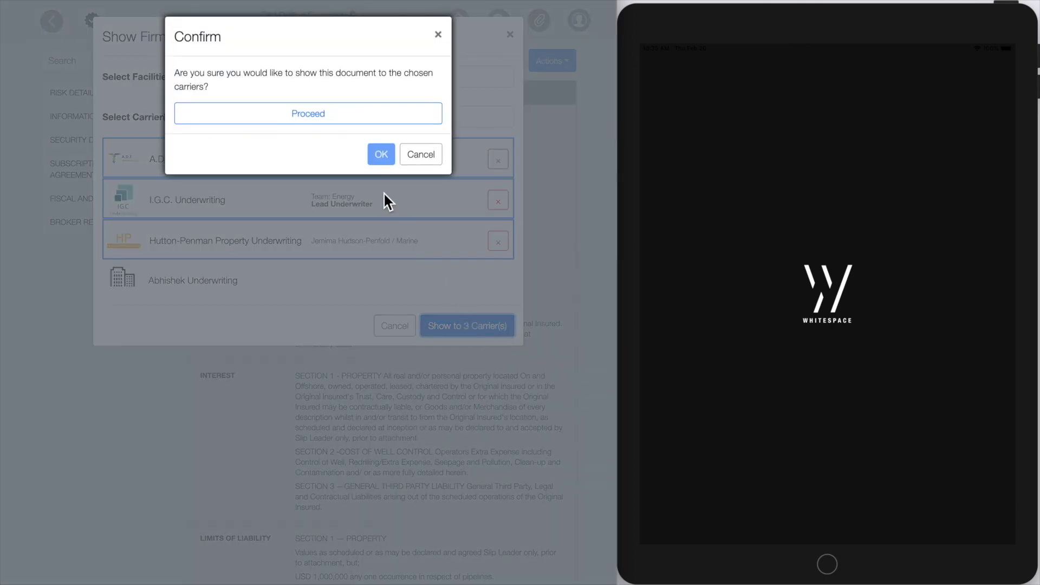
left_click(321, 113)
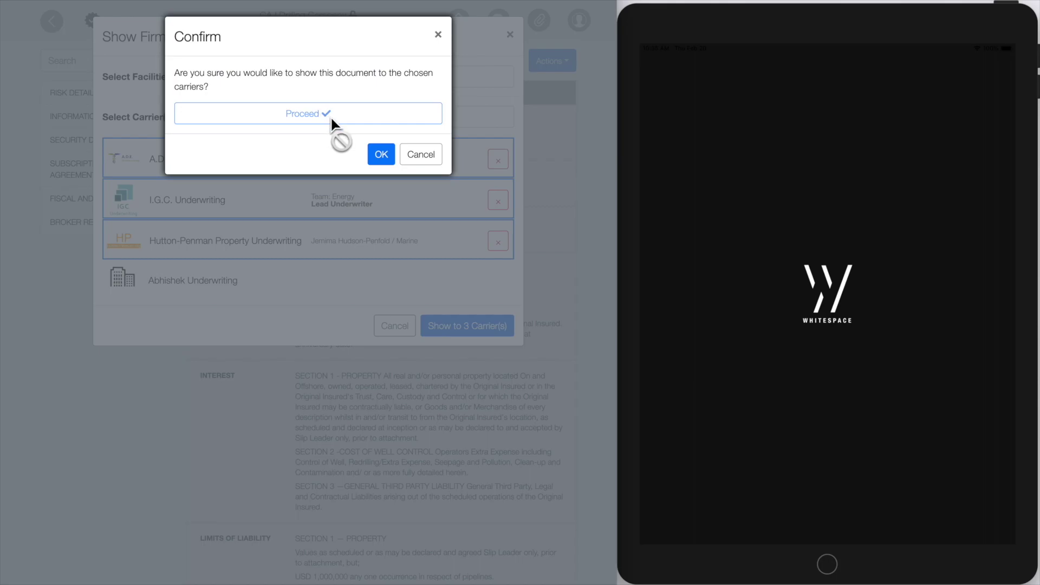
left_click(382, 155)
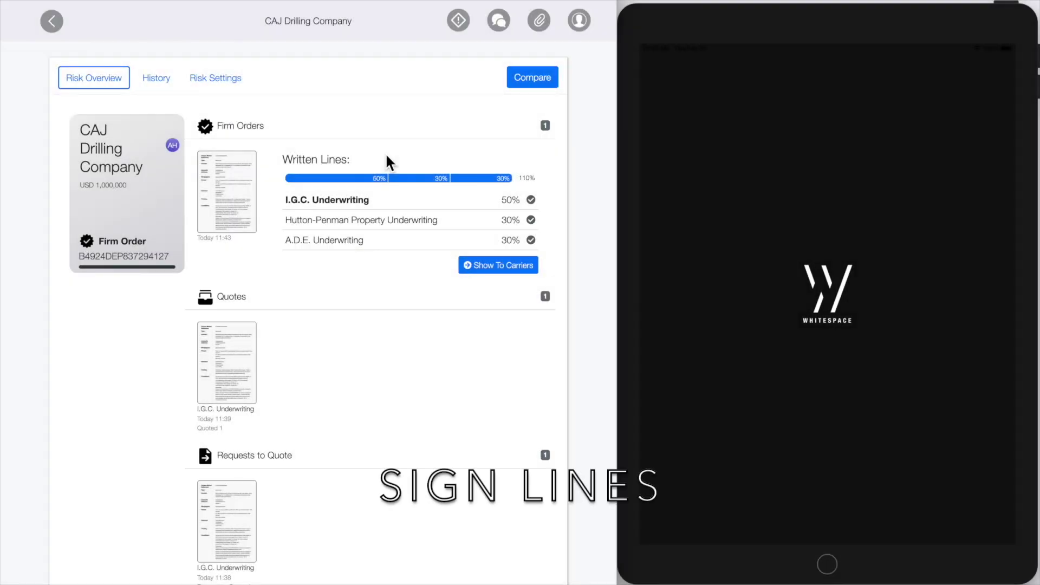
View the written lines on the firm order document
left_click(220, 200)
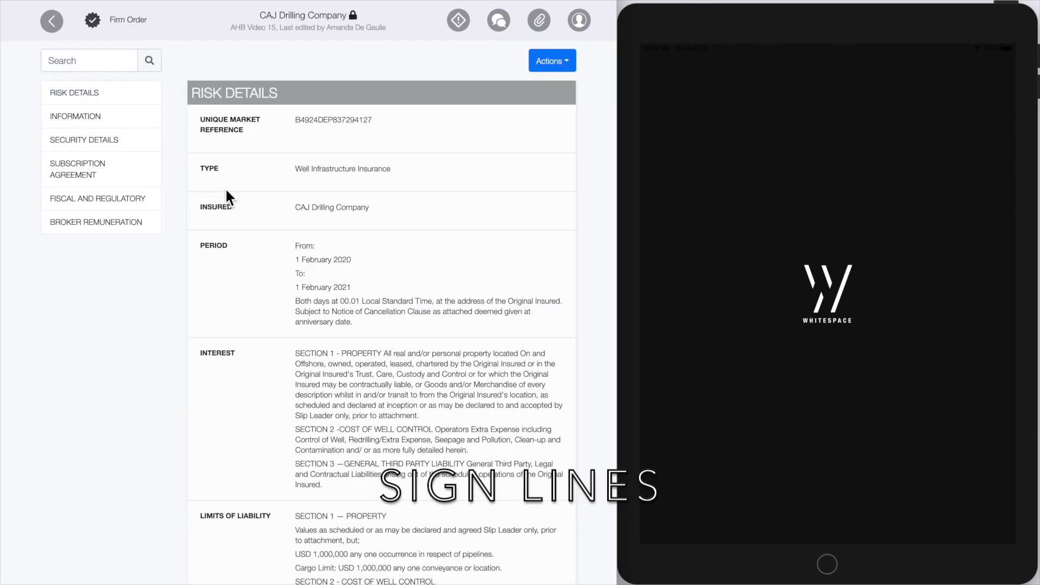
left_click(579, 73)
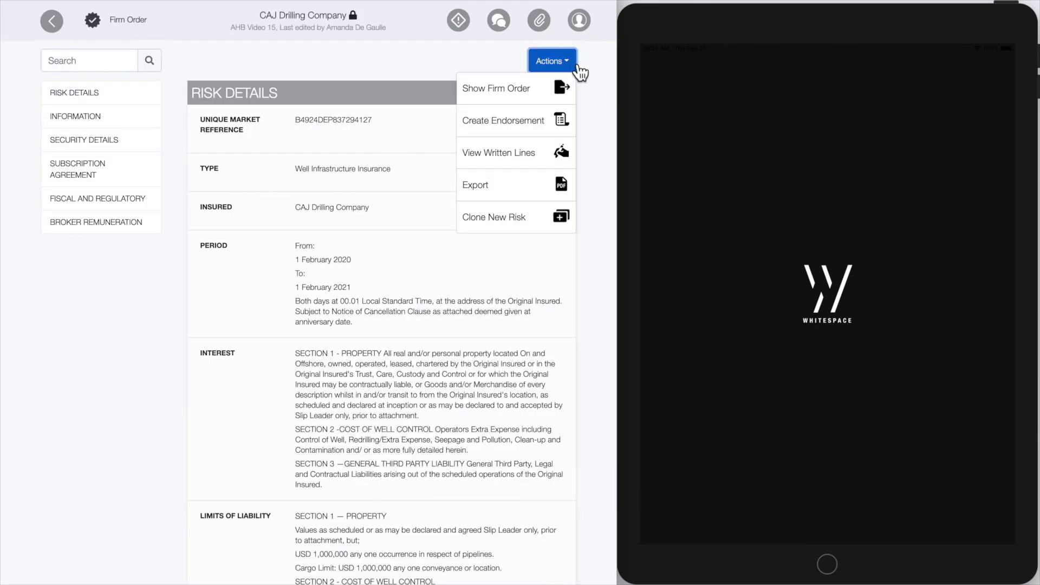
left_click(526, 160)
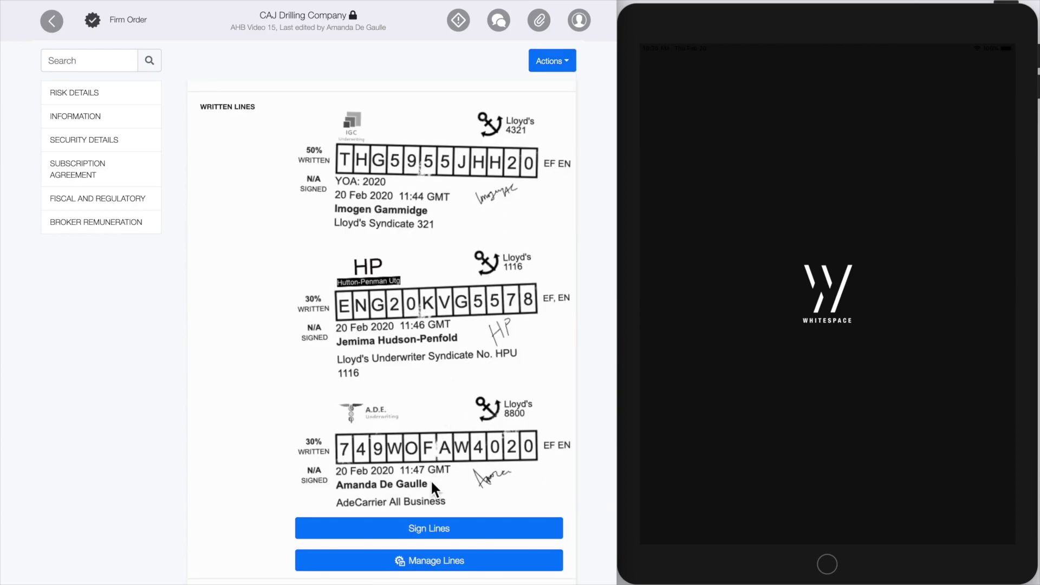
Sign the lines down to 100%: I.G.C. 45%, Hutton-Penman 27.5%, A.D.E. 27.5%
left_click(422, 527)
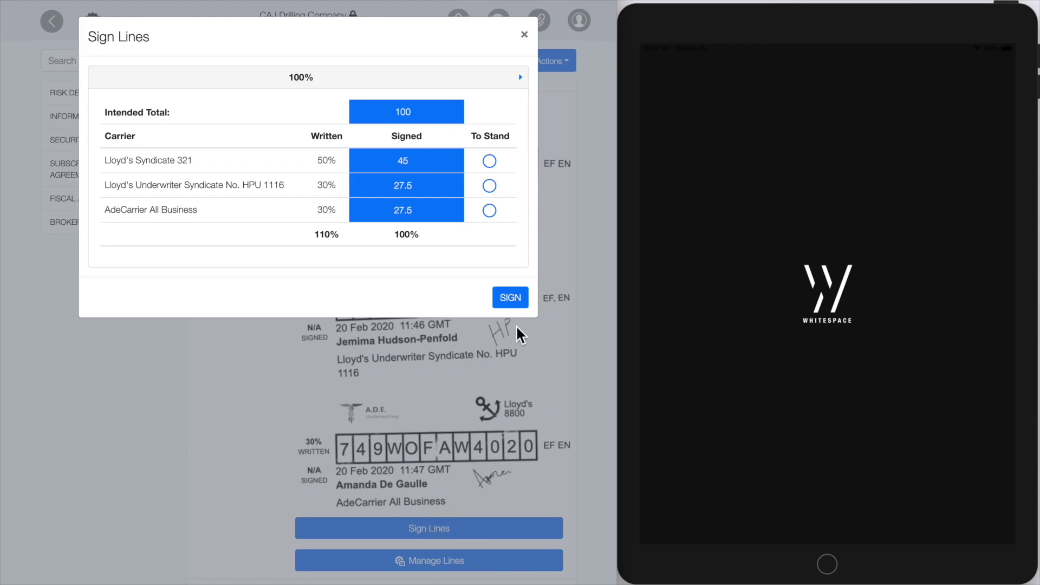
left_click(510, 300)
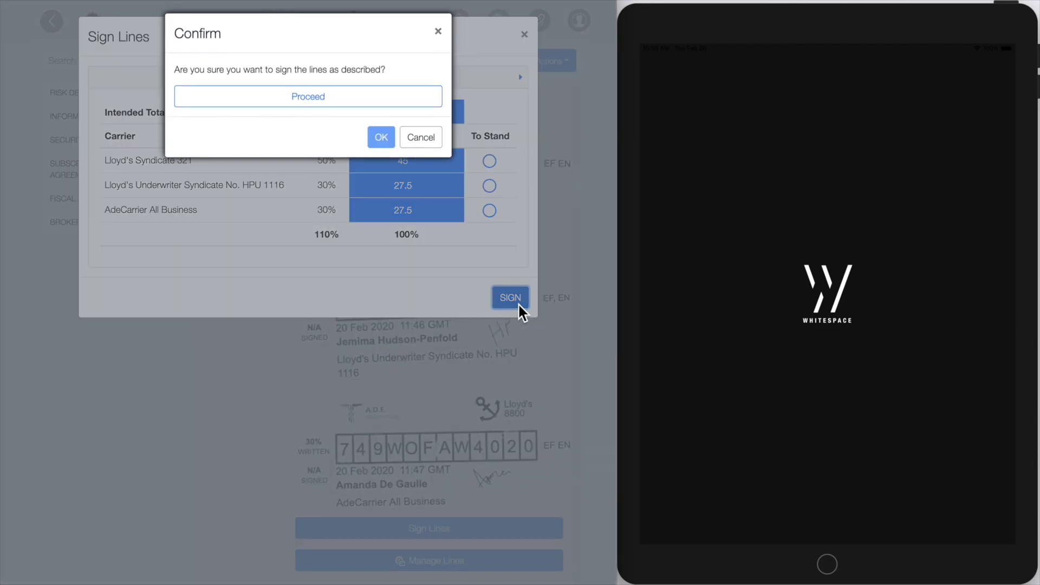
left_click(344, 109)
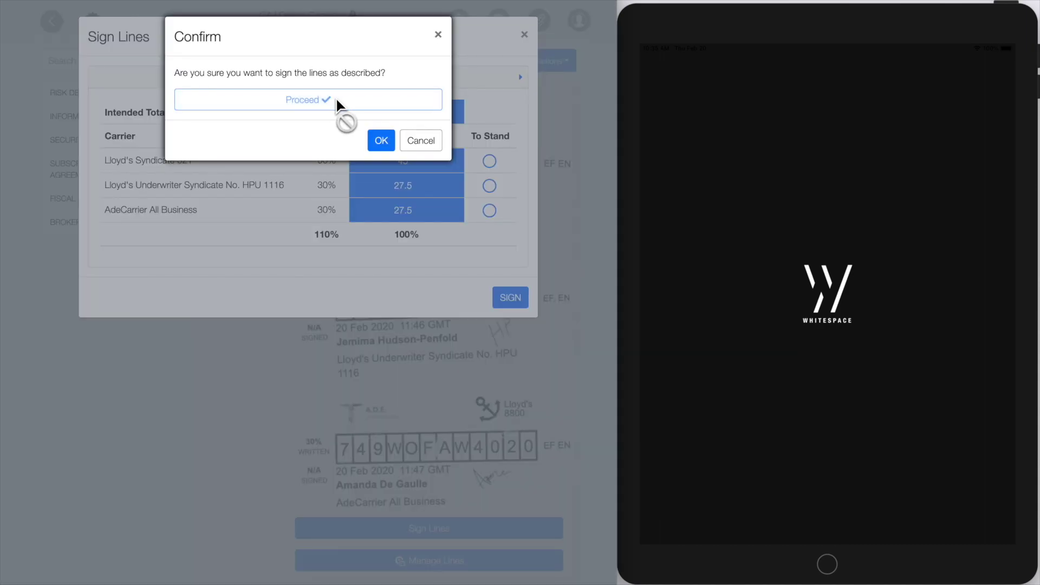
left_click(381, 142)
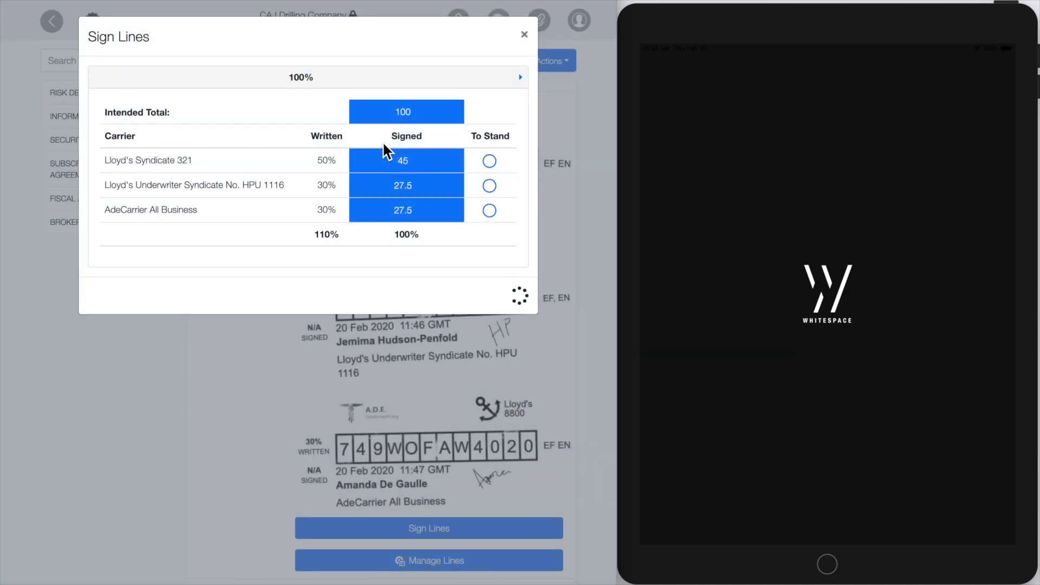